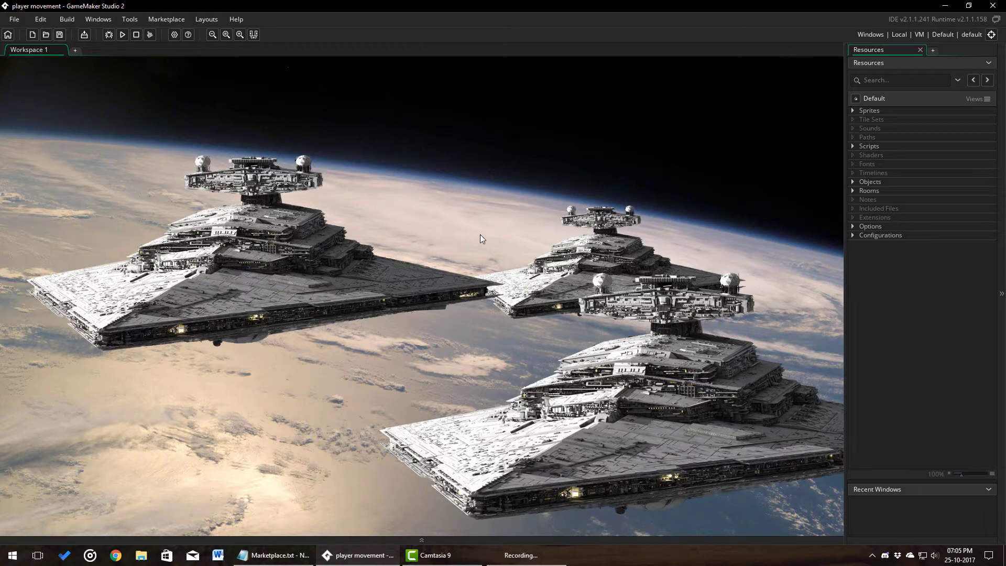
# Expand Sprites > PlayerMovement and Objects > PlayerMovement to reveal spr_player and obj_player
pyautogui.click(853, 110)
pyautogui.click(858, 119)
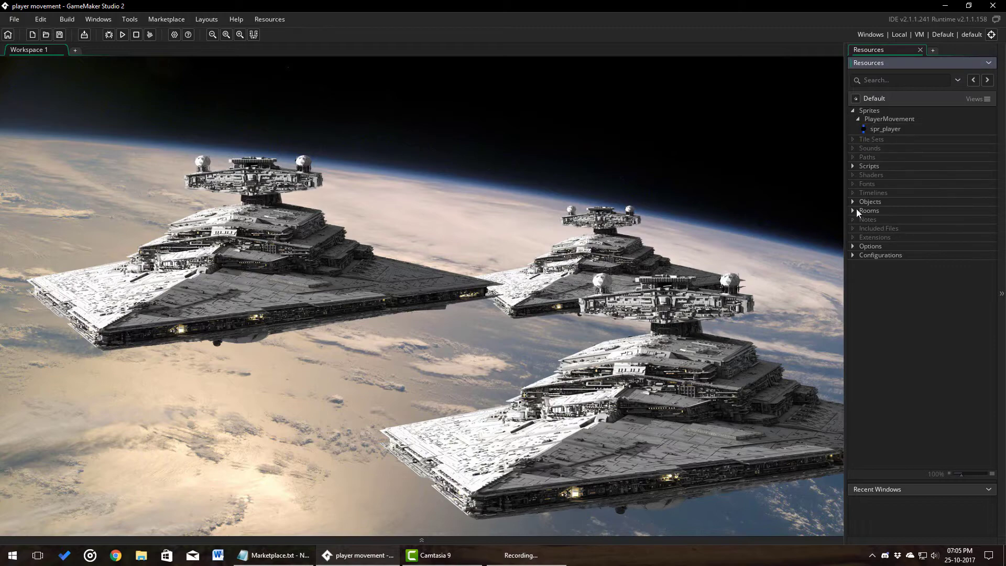
pyautogui.click(853, 202)
pyautogui.click(858, 210)
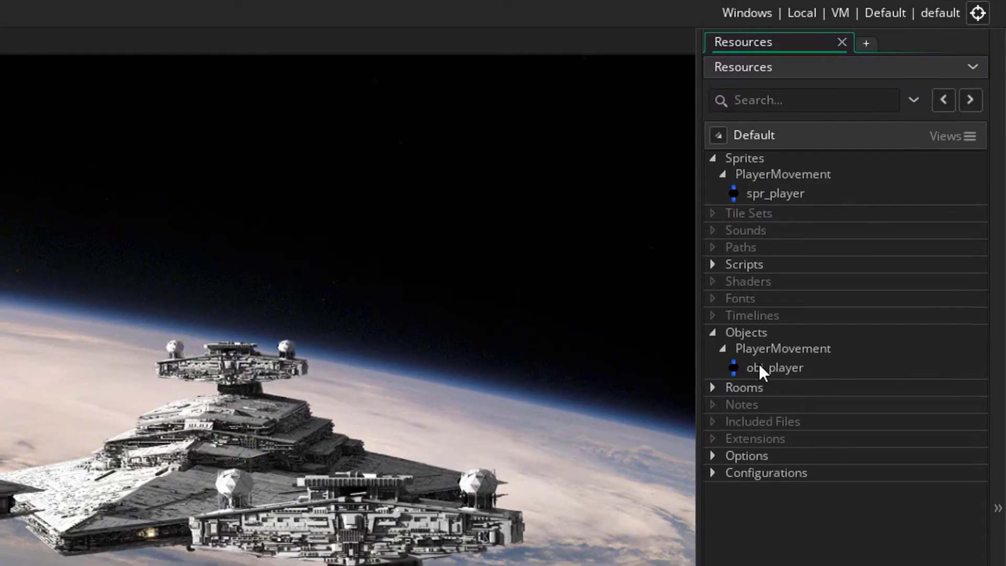
# Open obj_player to view its Create and Step events and movement variables
pyautogui.doubleClick(761, 367)
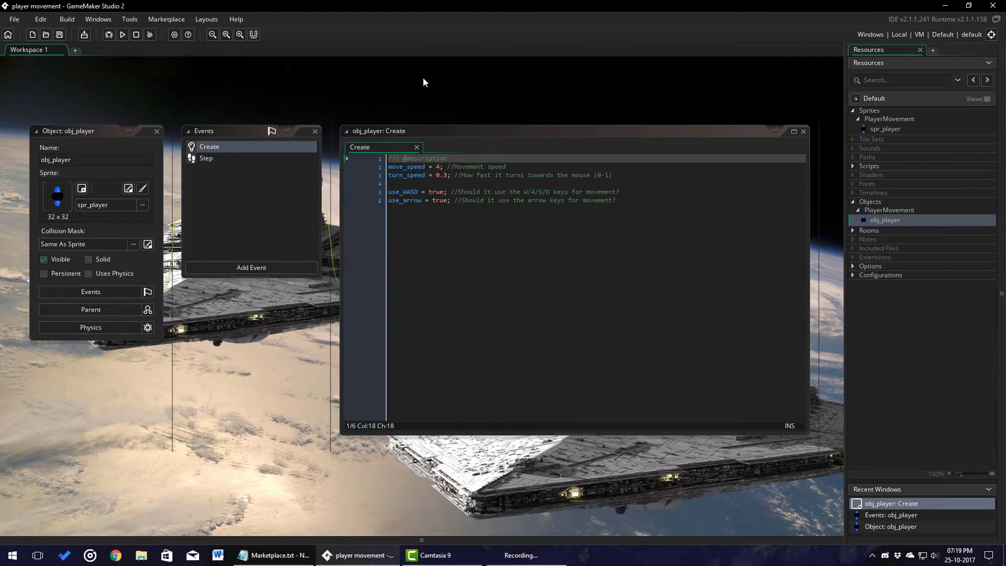
# Open Documentation_PlayerMovement from Scripts > PlayerMovement and place the caret at line 1's end
pyautogui.click(853, 167)
pyautogui.click(859, 174)
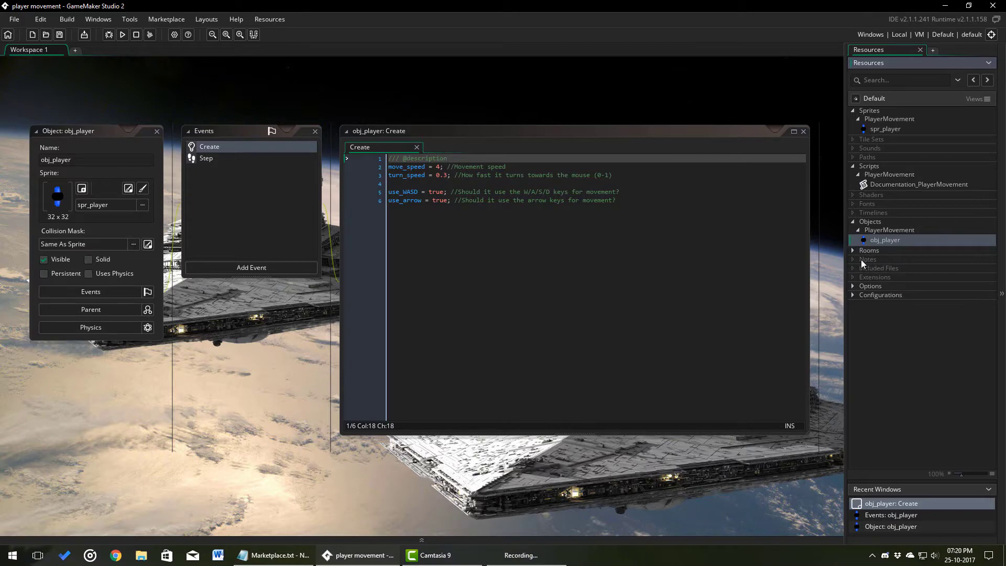
pyautogui.doubleClick(886, 184)
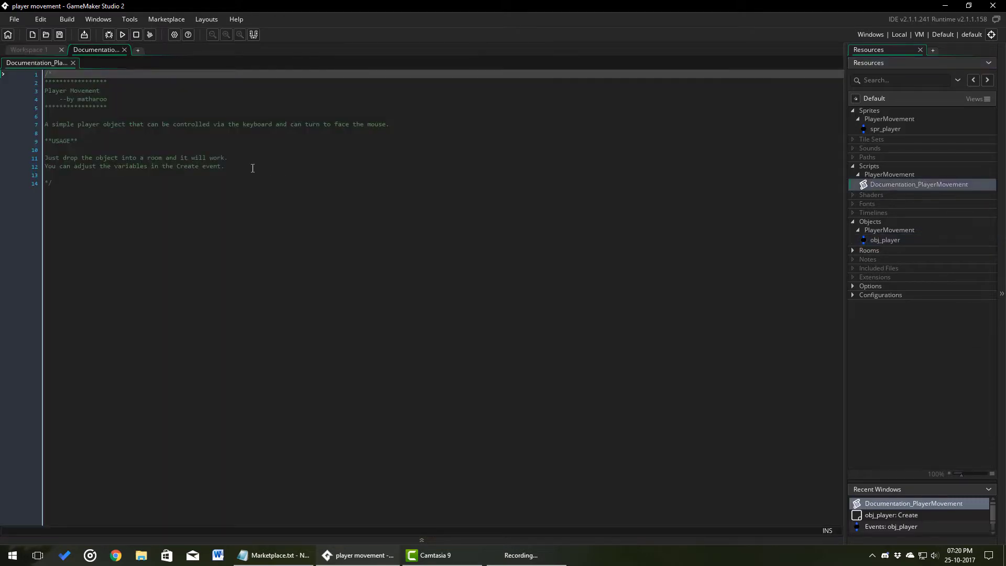
pyautogui.click(92, 74)
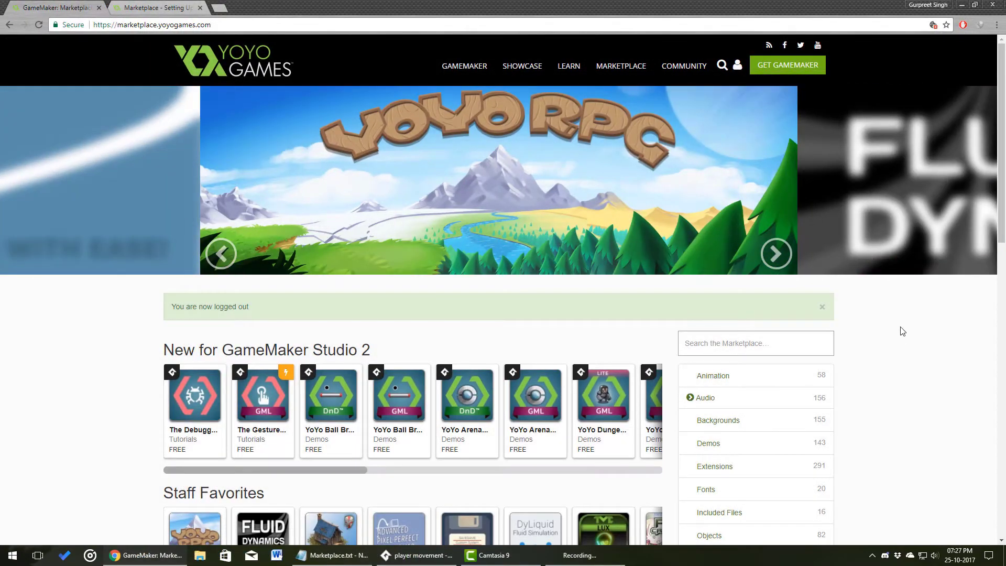
# Consult the 'Setting Up A Publisher Account' help article in the browser alongside GameMaker
pyautogui.moveTo(737, 65)
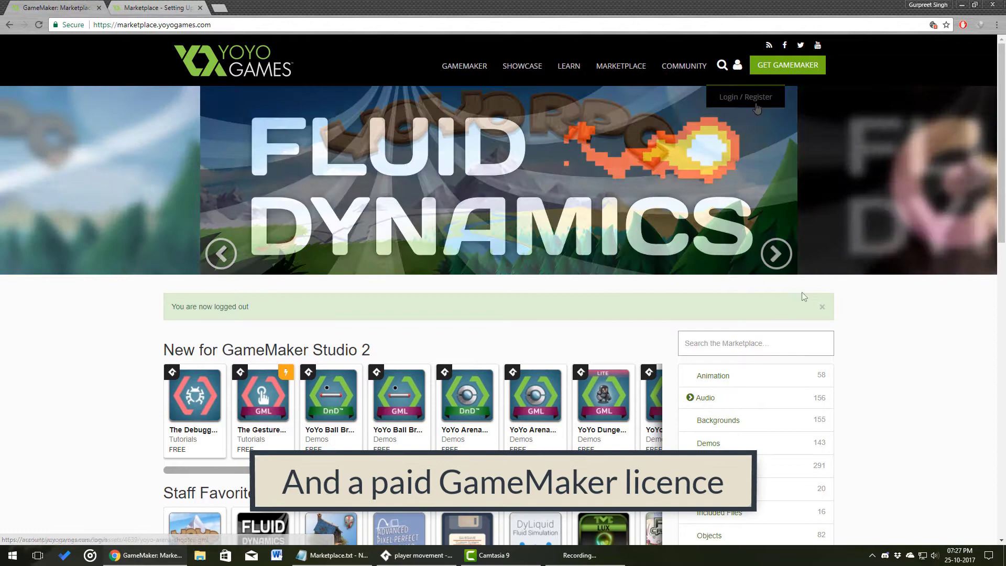
pyautogui.click(426, 555)
pyautogui.click(14, 19)
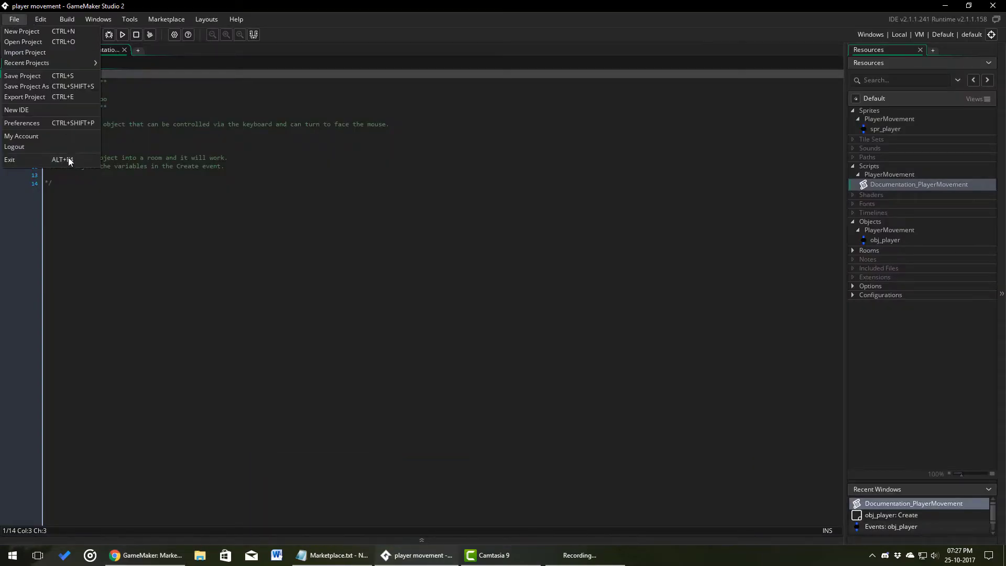
pyautogui.click(325, 26)
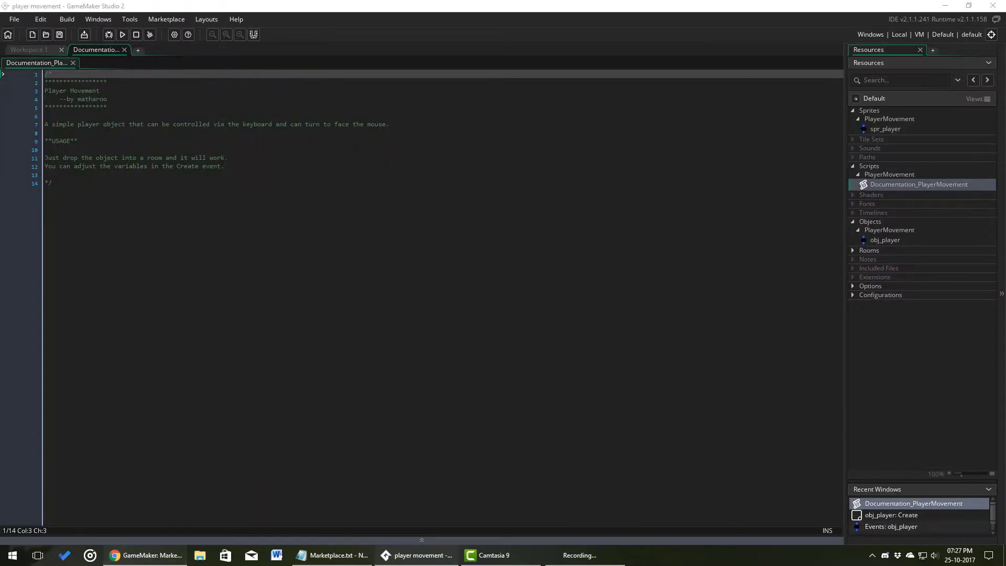
pyautogui.click(147, 555)
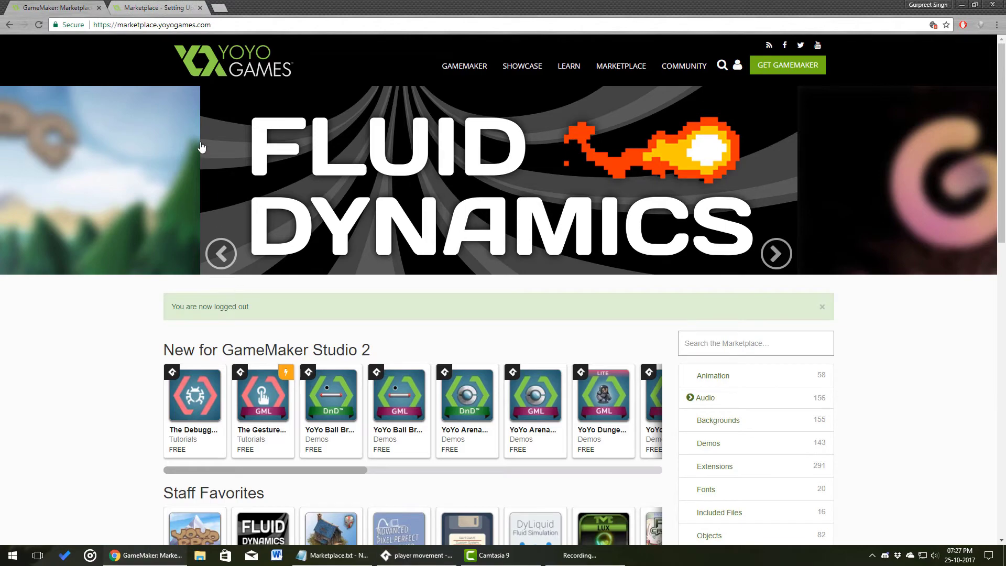
pyautogui.click(156, 7)
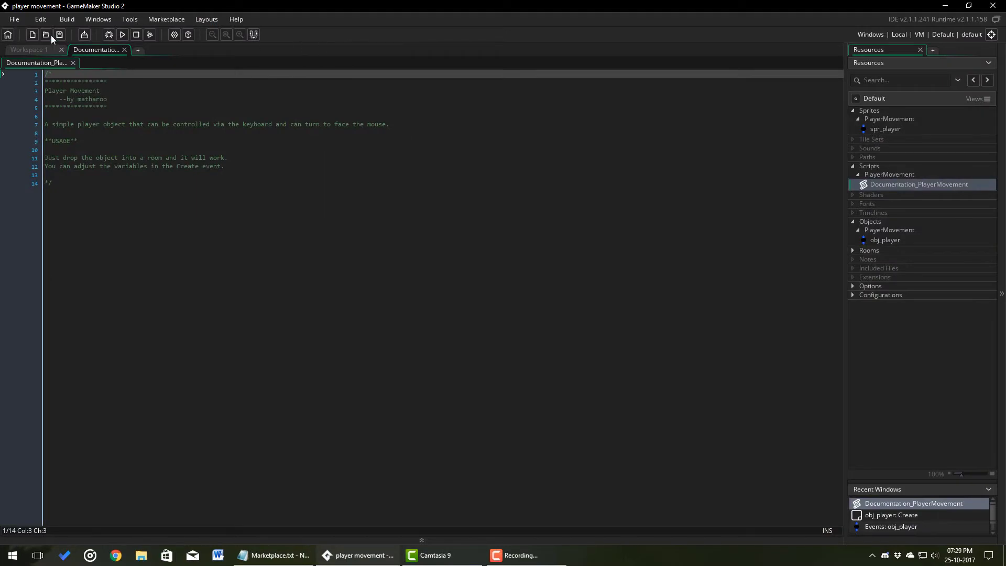
# Set the .pem certificate file and password in Preferences > Marketplace and confirm with OK
pyautogui.click(14, 19)
pyautogui.click(45, 128)
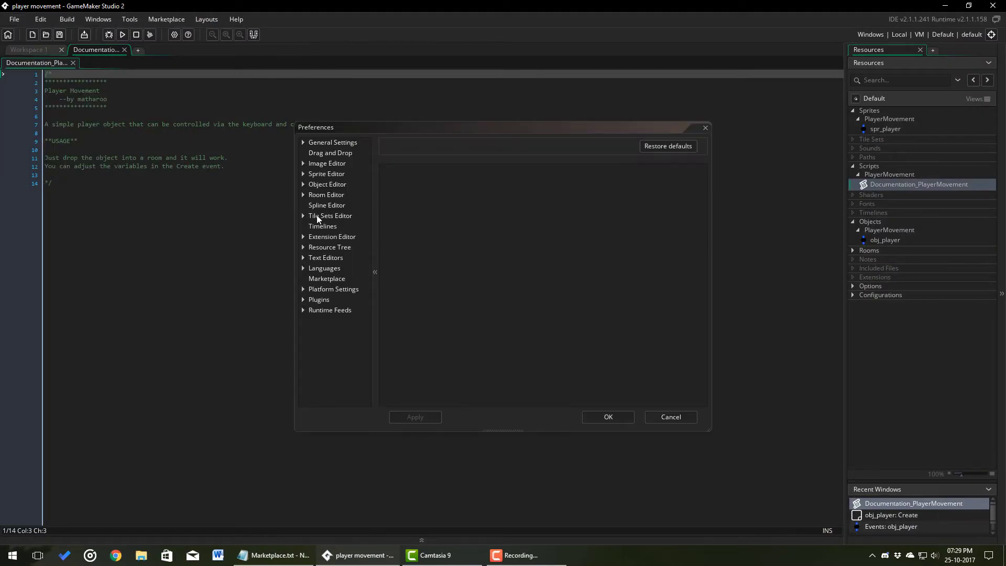
pyautogui.click(323, 279)
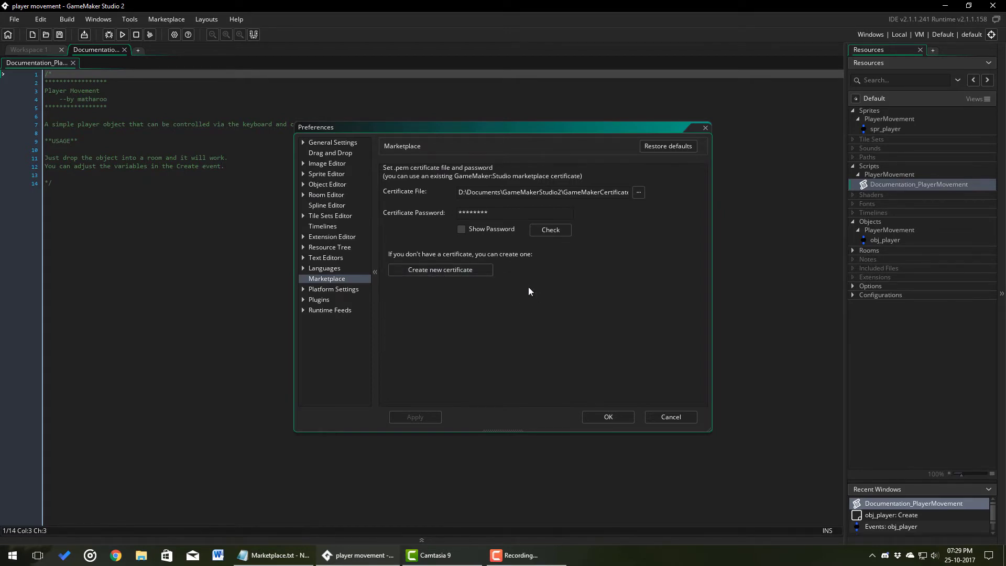
pyautogui.click(608, 416)
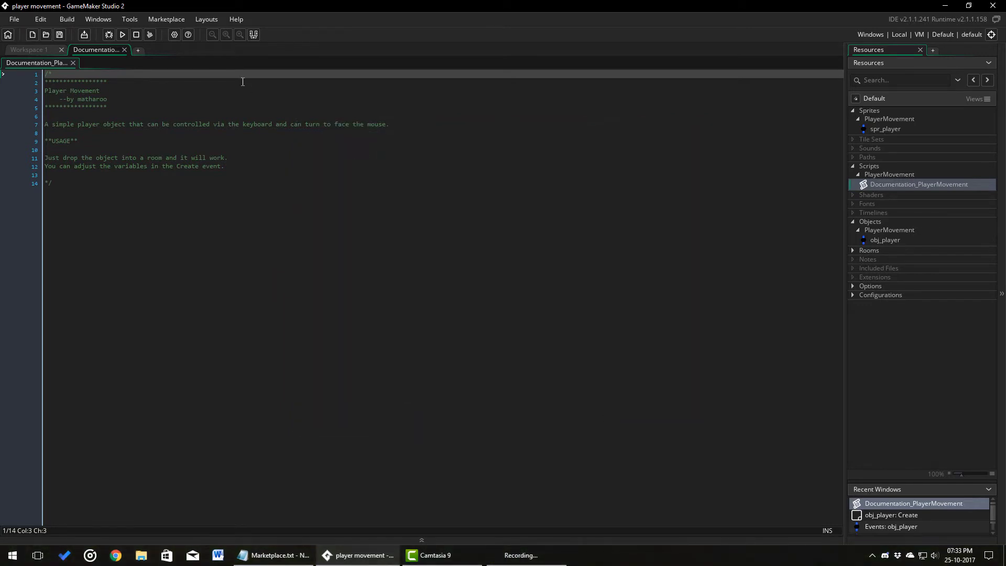
# Create a new package named 'Simple Player Movement', putting the publisher name into its package ID
pyautogui.click(165, 19)
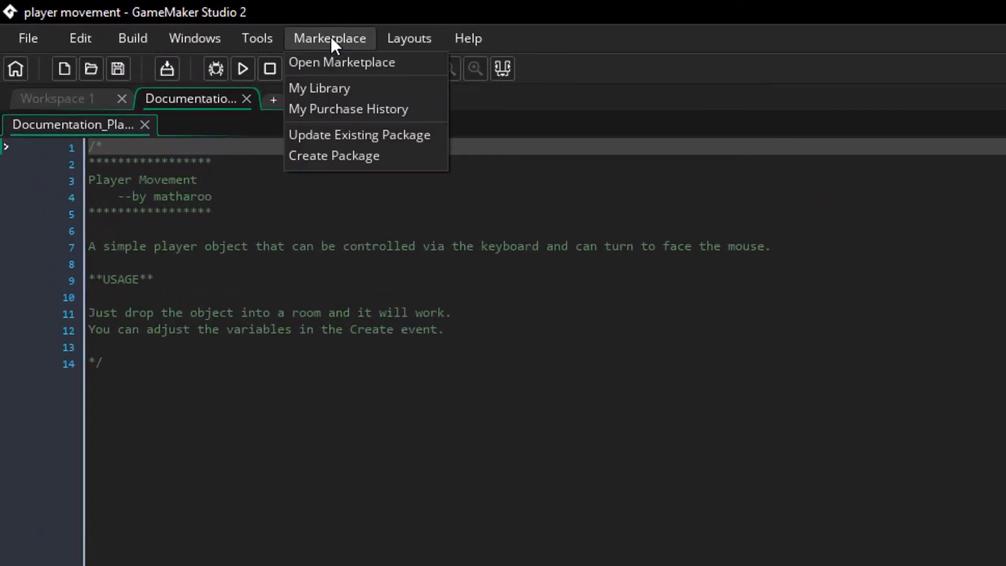
pyautogui.click(341, 160)
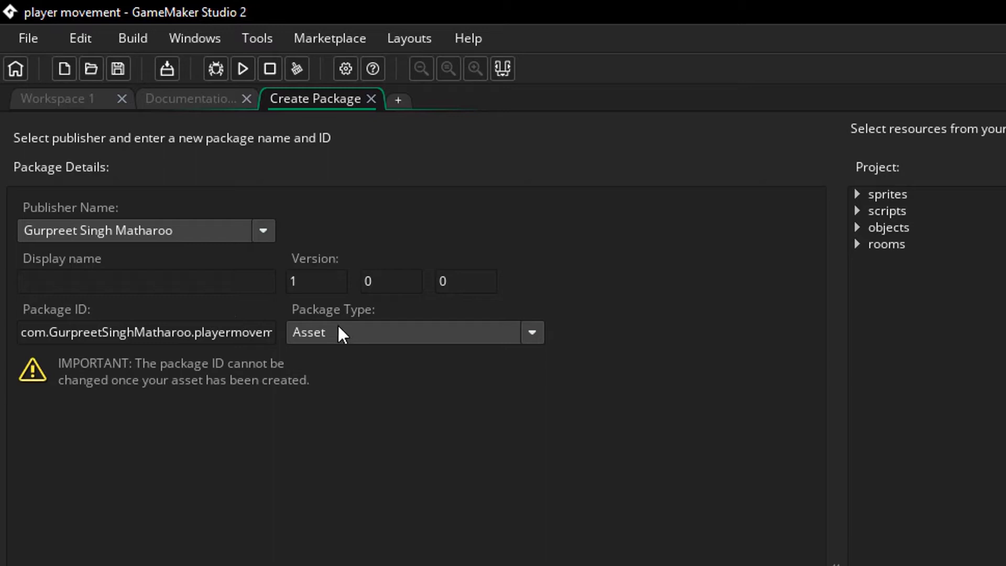
pyautogui.click(183, 274)
pyautogui.write('Simple Player Movement')
pyautogui.doubleClick(50, 332)
pyautogui.write('matharoo')
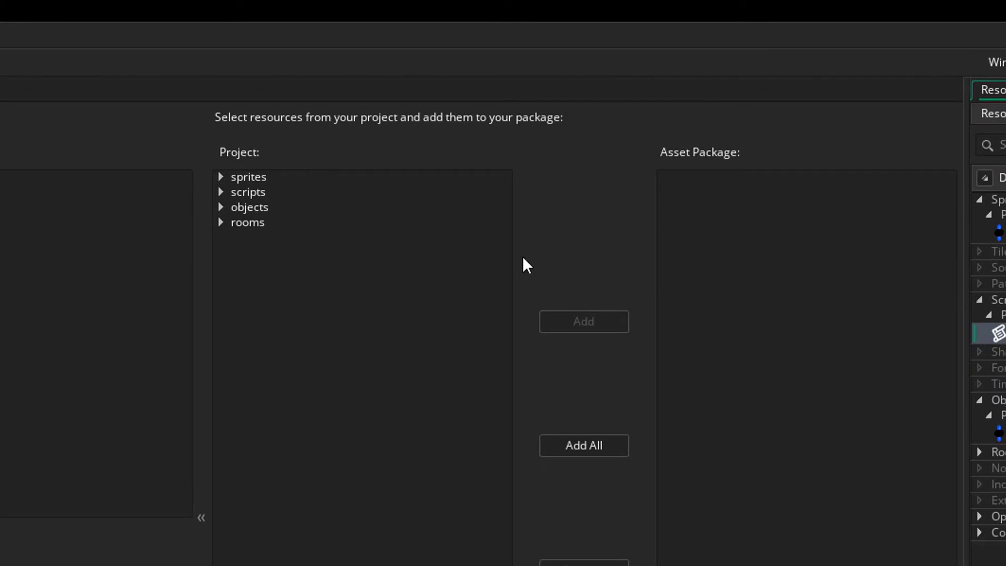
# Add the PlayerMovement sprites, scripts and objects folders and upload version 1.0.0
pyautogui.click(221, 176)
pyautogui.click(231, 192)
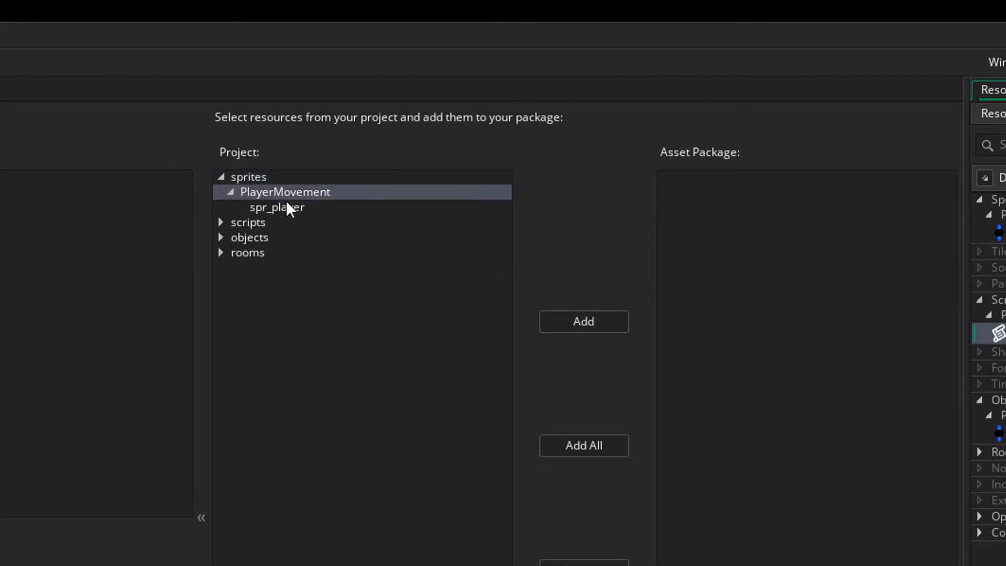
pyautogui.doubleClick(278, 207)
pyautogui.click(220, 222)
pyautogui.click(265, 237)
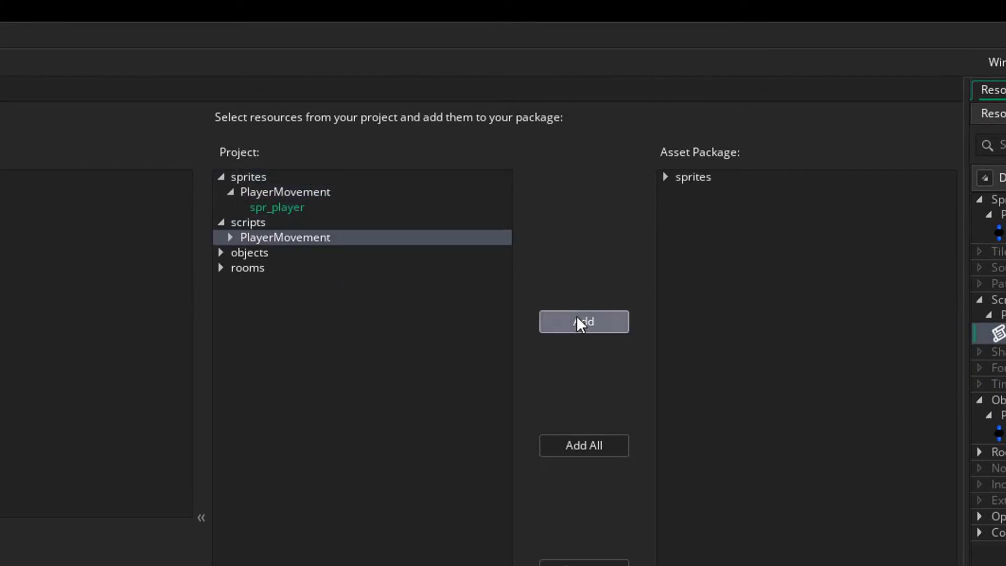
pyautogui.click(583, 321)
pyautogui.click(221, 253)
pyautogui.click(265, 268)
pyautogui.click(584, 322)
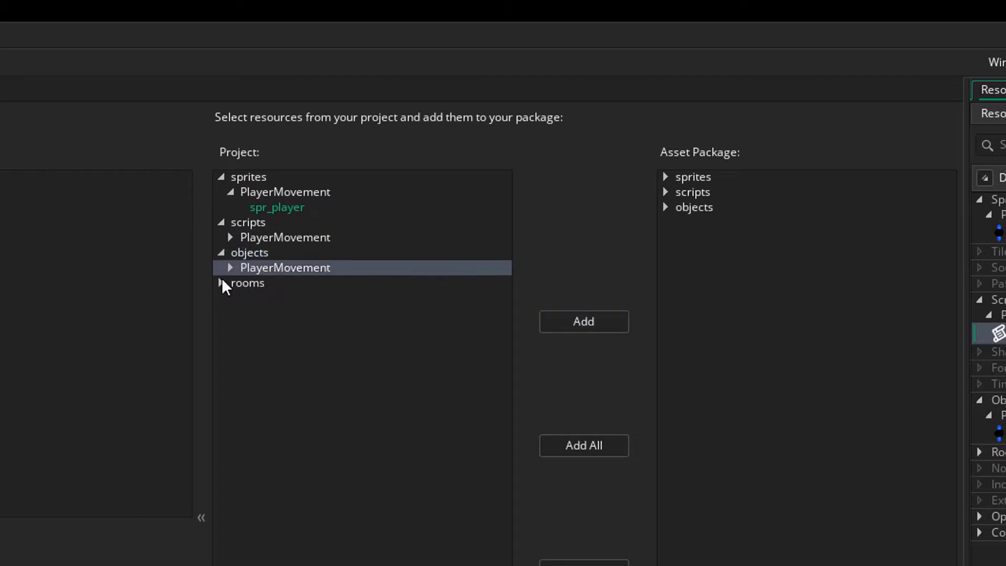
pyautogui.click(222, 280)
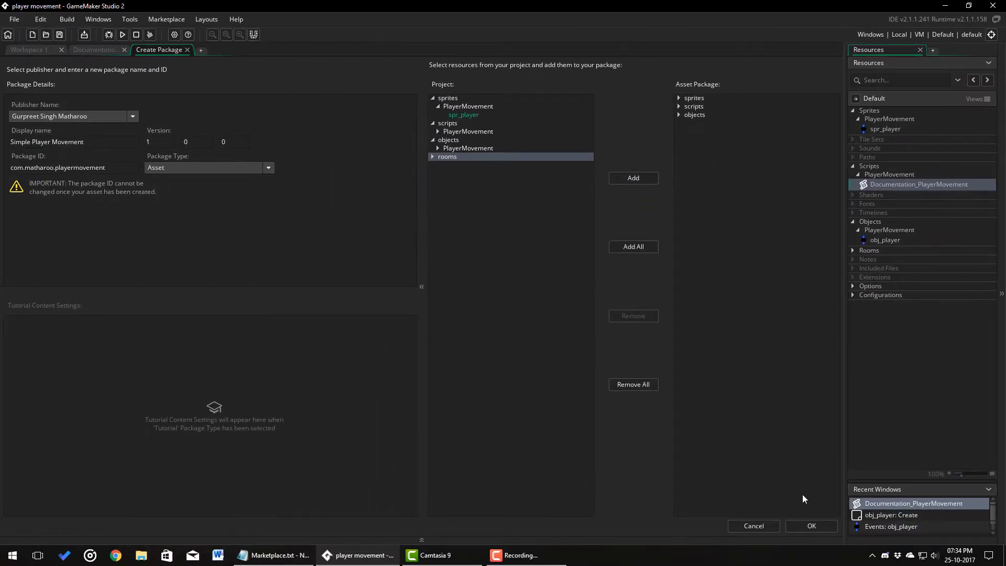
pyautogui.click(813, 526)
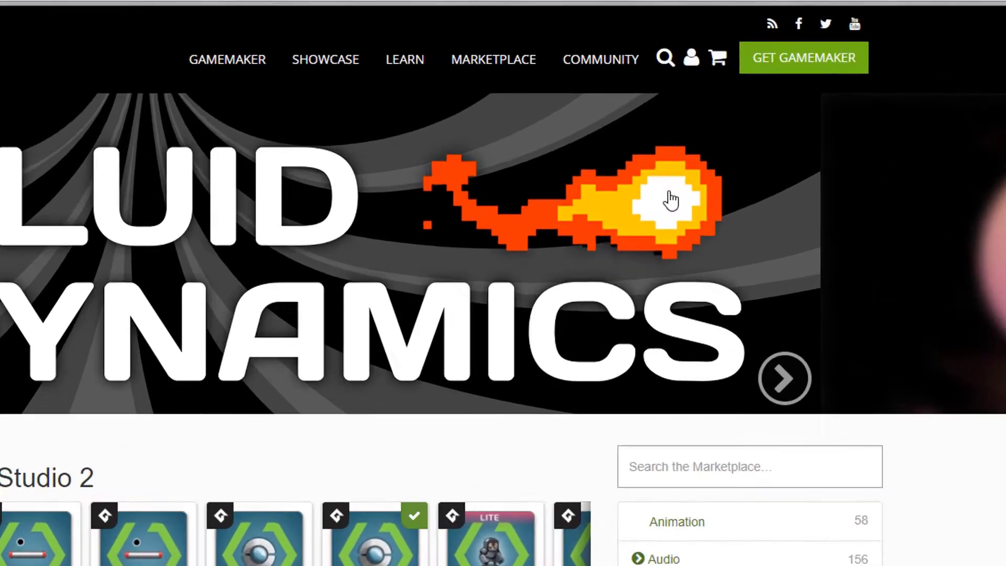
# Open the Simple Player Movement Asset Listing page from the publisher console and review it
pyautogui.moveTo(722, 66)
pyautogui.click(684, 285)
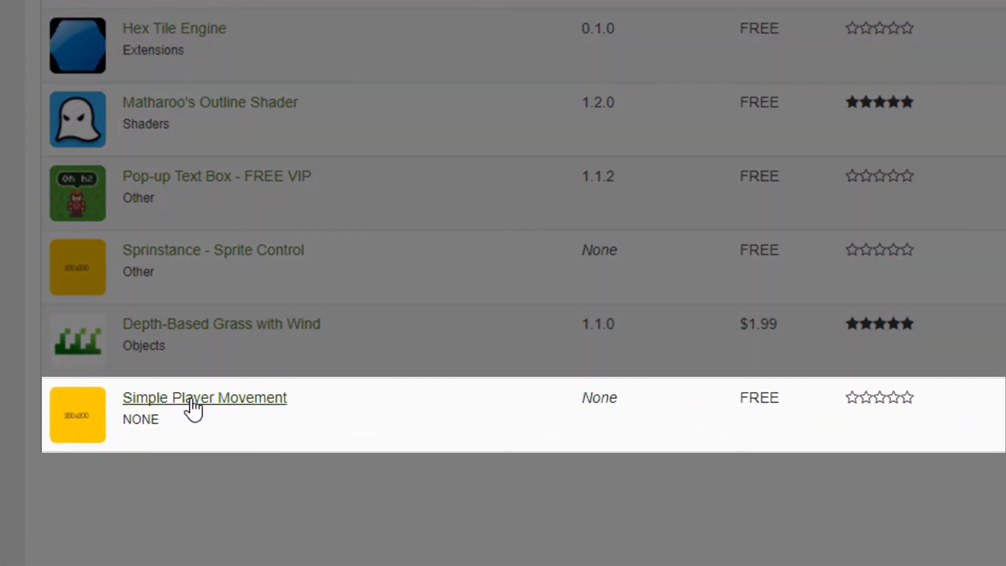
pyautogui.click(192, 402)
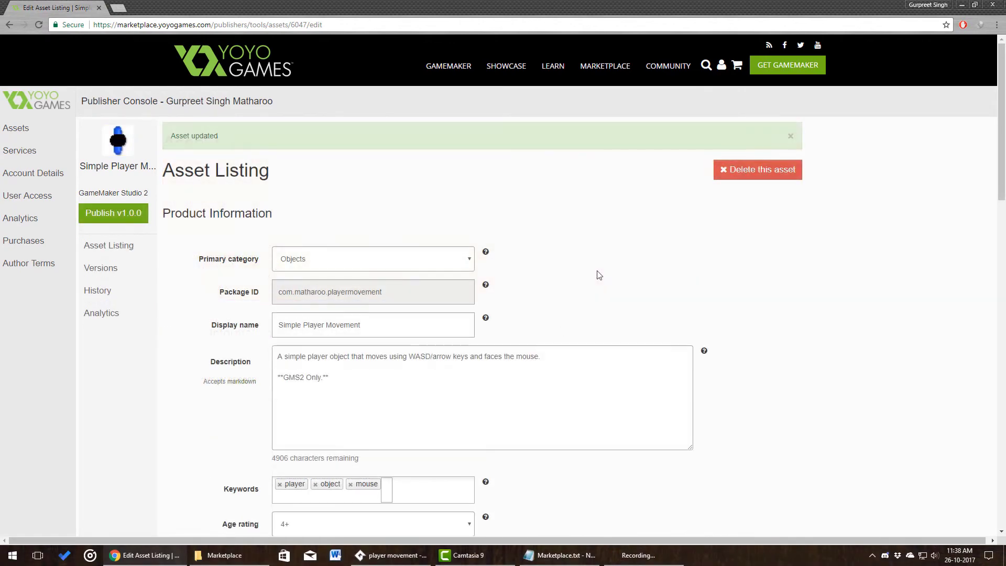
pyautogui.scroll(-5, 535, 277)
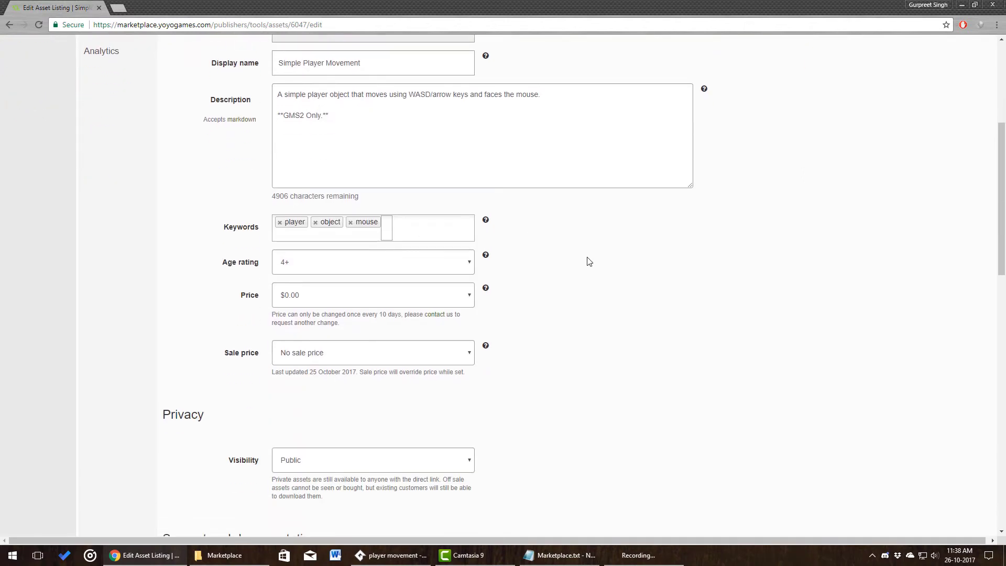
pyautogui.scroll(-12, 595, 317)
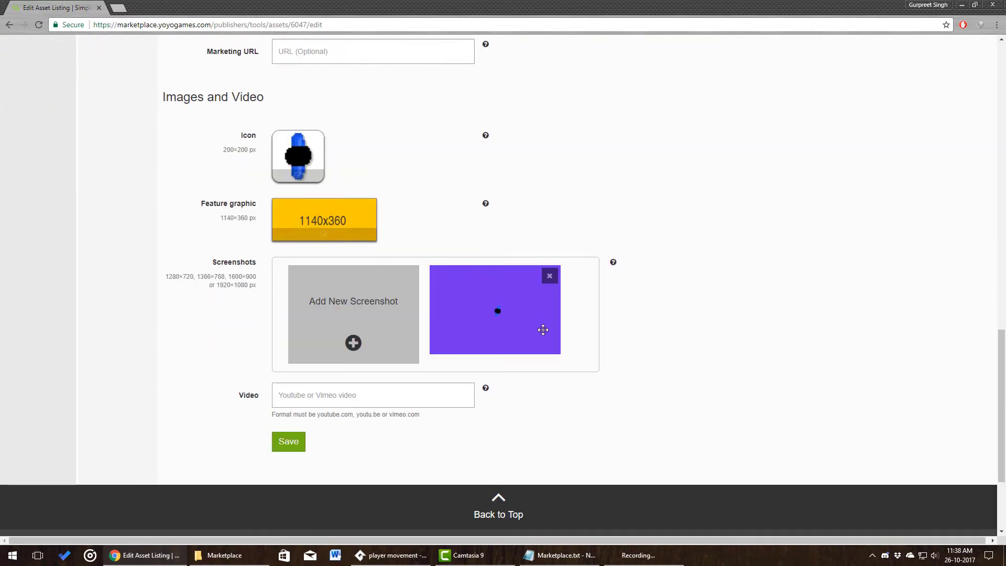
pyautogui.scroll(11, 546, 333)
pyautogui.scroll(6, 551, 337)
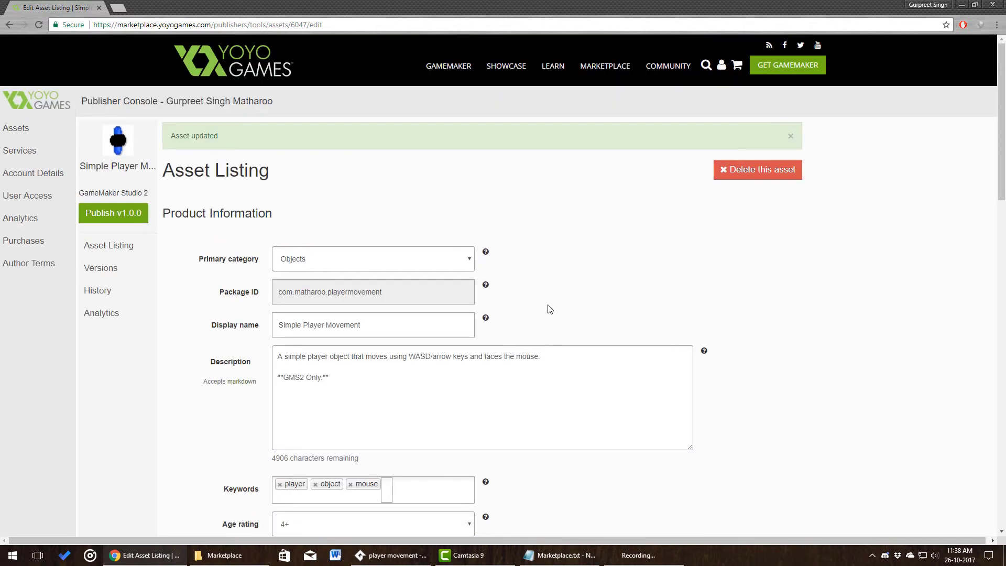
# Publish v1.0.0, then view the asset's public Marketplace store page
pyautogui.click(106, 219)
pyautogui.click(553, 91)
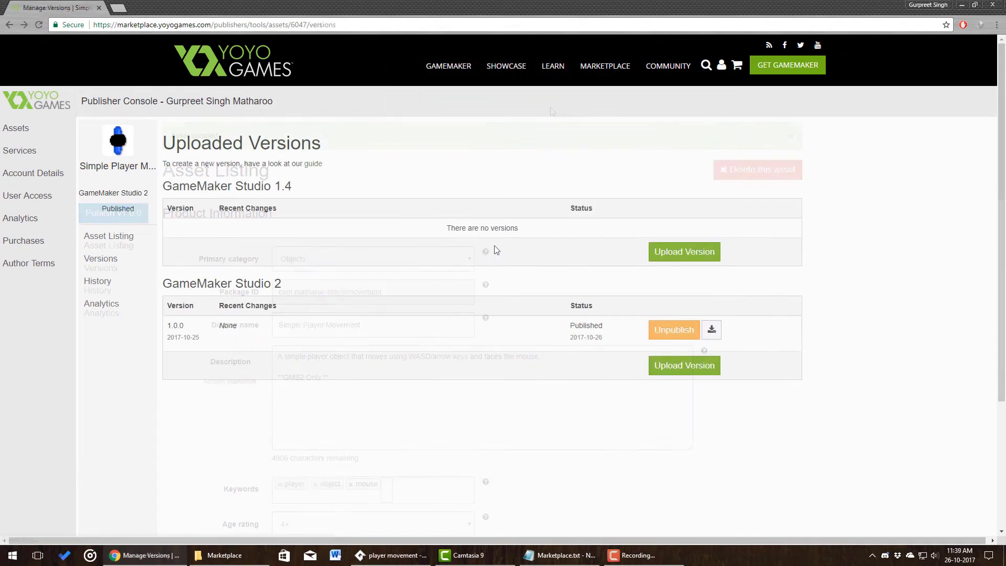
pyautogui.click(119, 233)
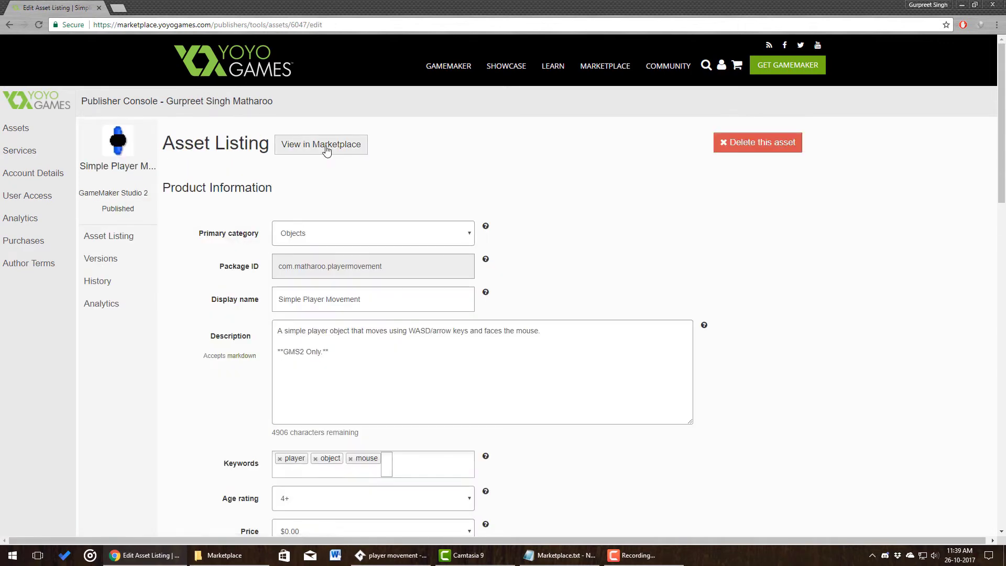
pyautogui.click(326, 147)
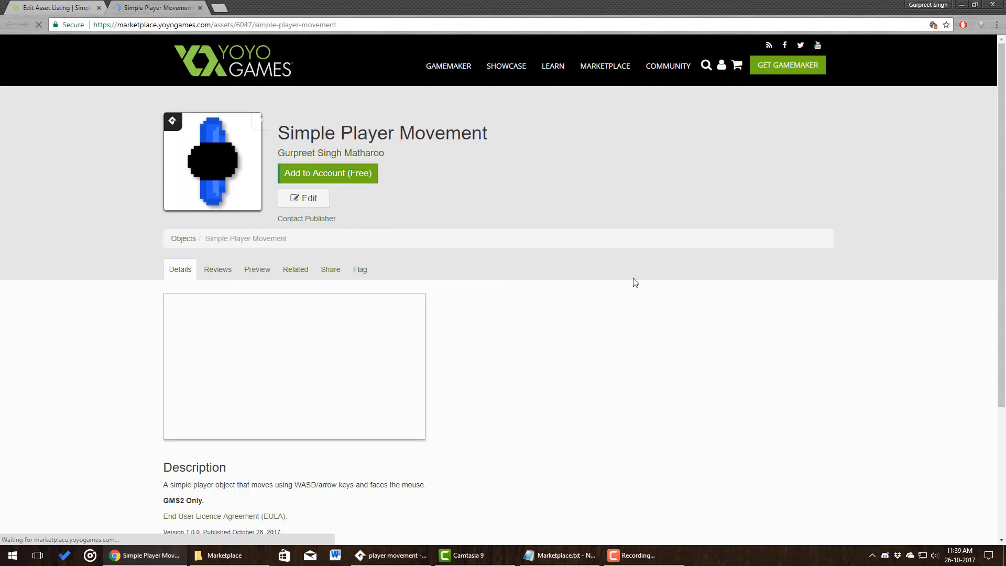
pyautogui.scroll(-3, 634, 281)
pyautogui.scroll(3, 547, 318)
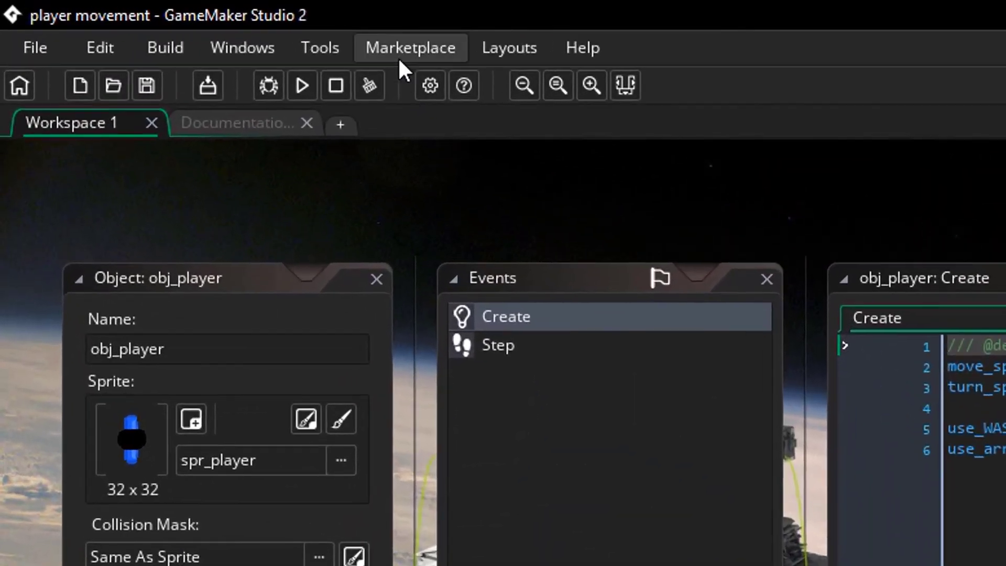
# Start updating the existing Simple Player Movement package and set its version to 1.1.0
pyautogui.click(166, 19)
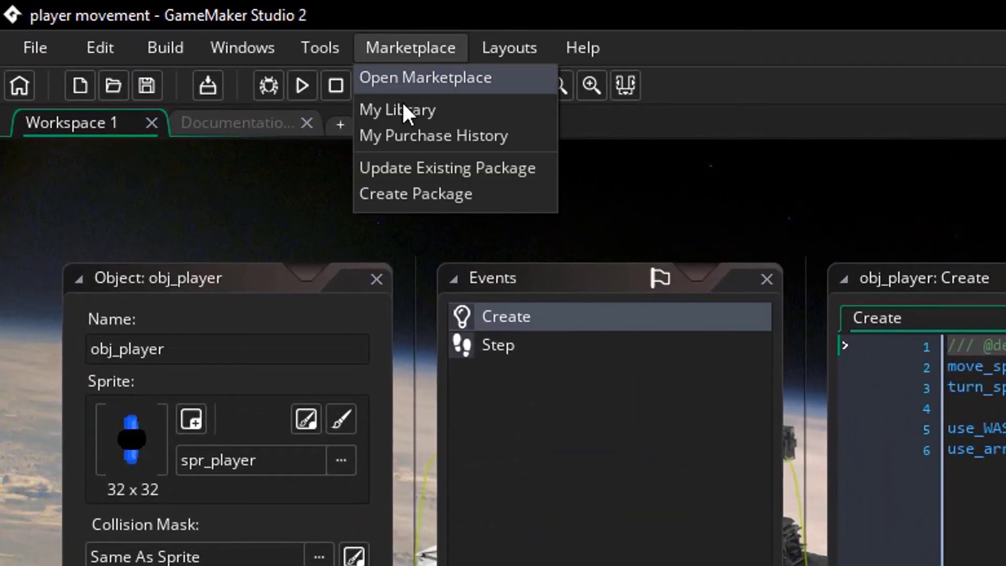
pyautogui.click(405, 168)
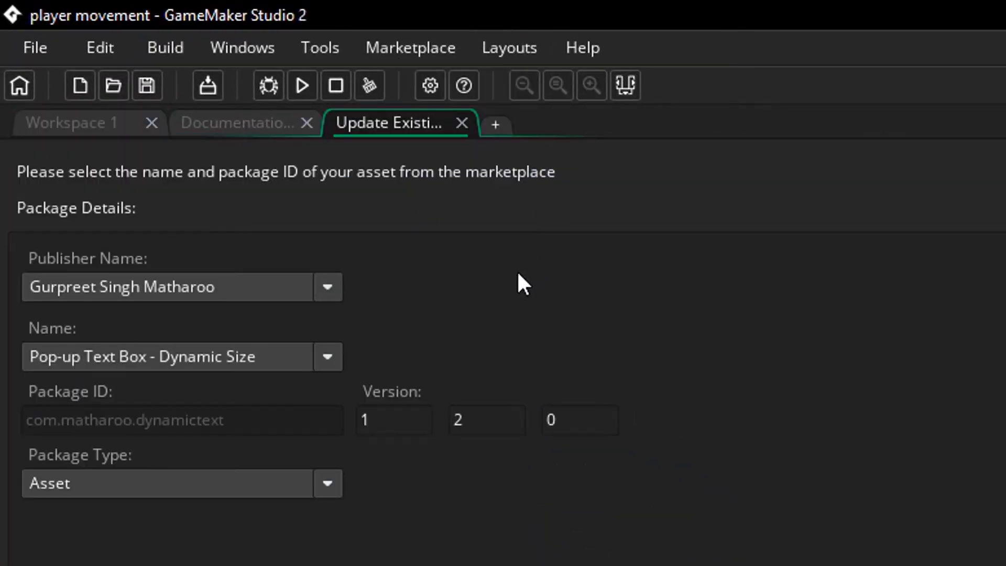
pyautogui.click(310, 351)
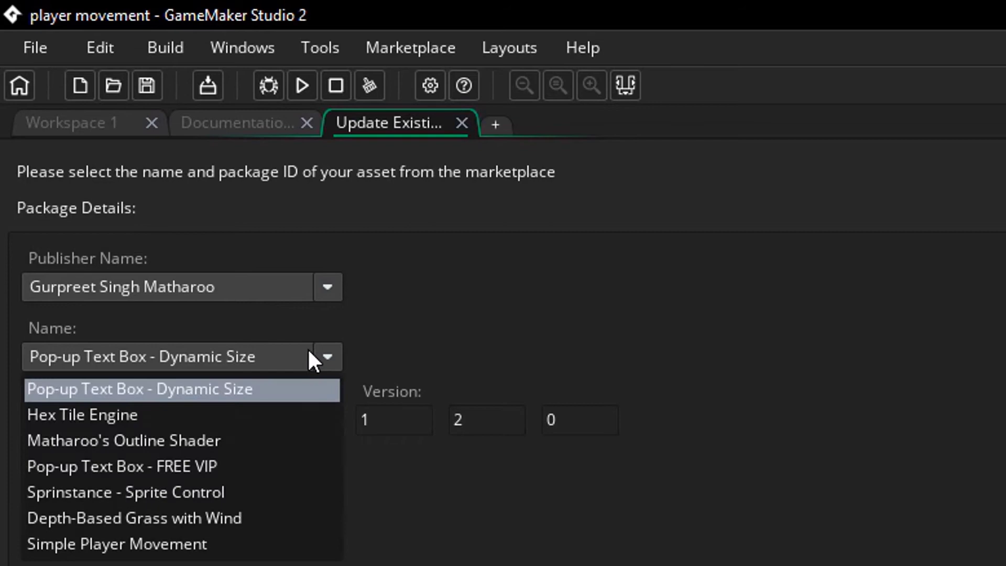
pyautogui.click(271, 554)
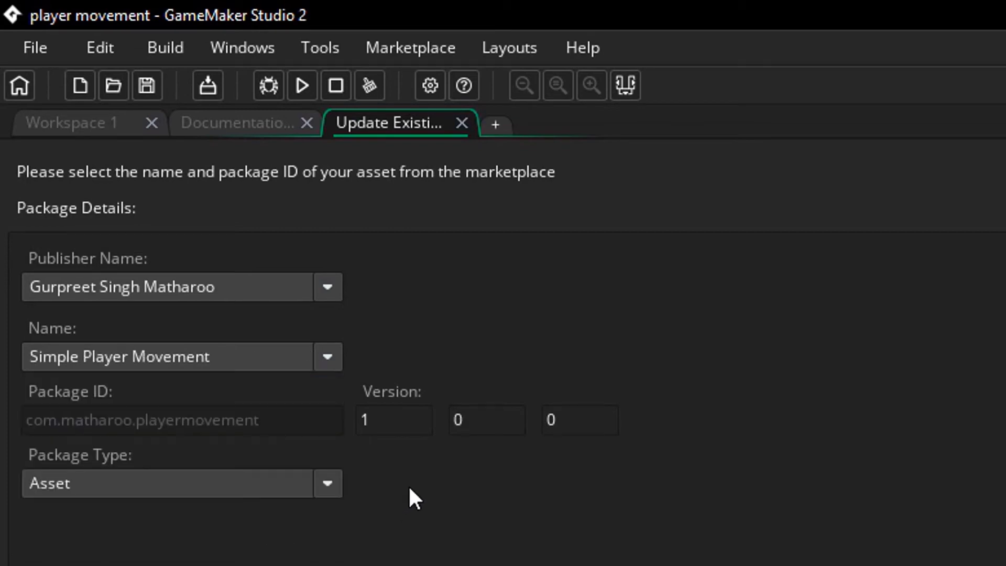
pyautogui.click(492, 420)
pyautogui.write('1')
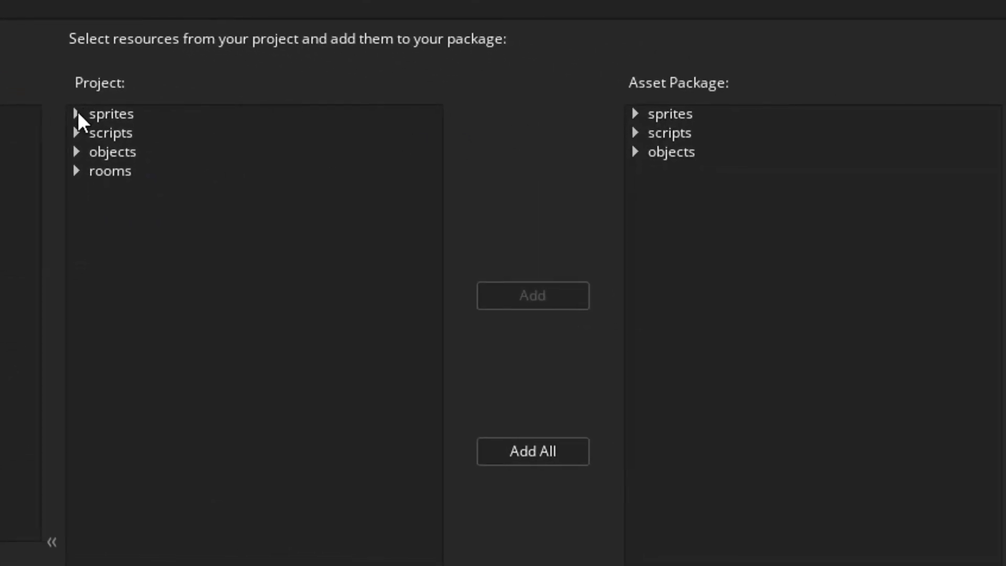
# Select the PlayerMovement sprite, script and object, then upload the update
pyautogui.click(76, 114)
pyautogui.click(121, 135)
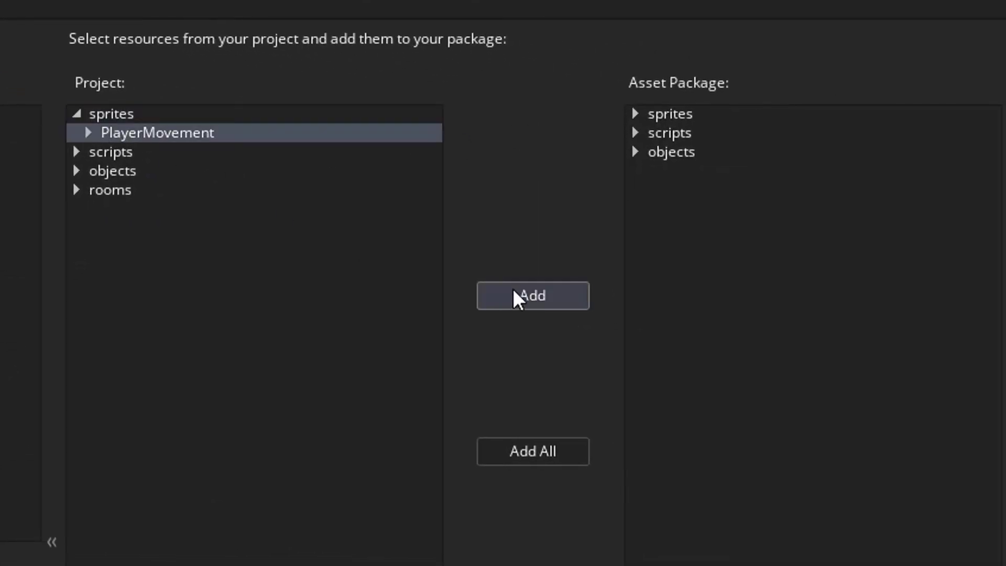
pyautogui.click(77, 152)
pyautogui.click(122, 171)
pyautogui.click(90, 191)
pyautogui.click(122, 209)
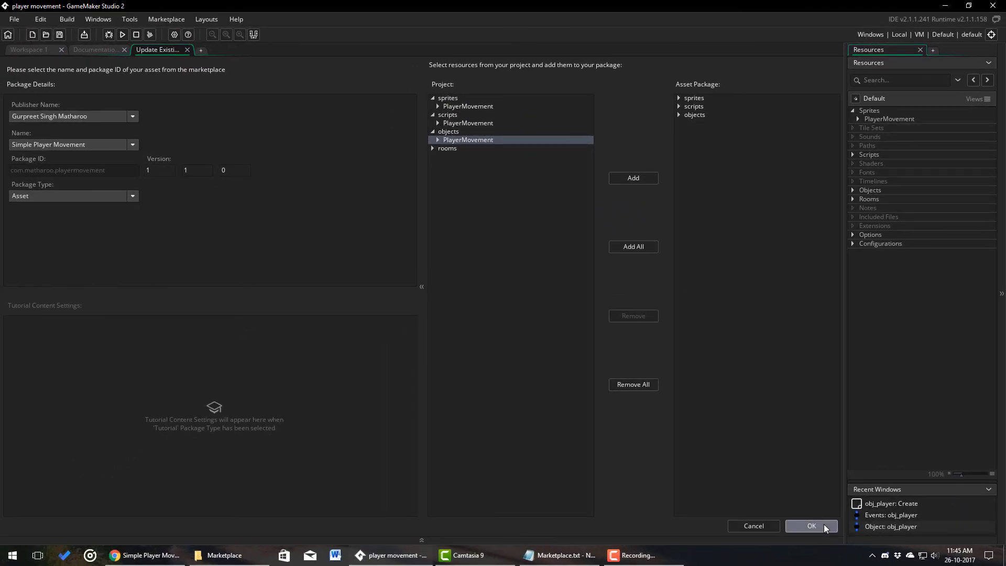
pyautogui.click(824, 524)
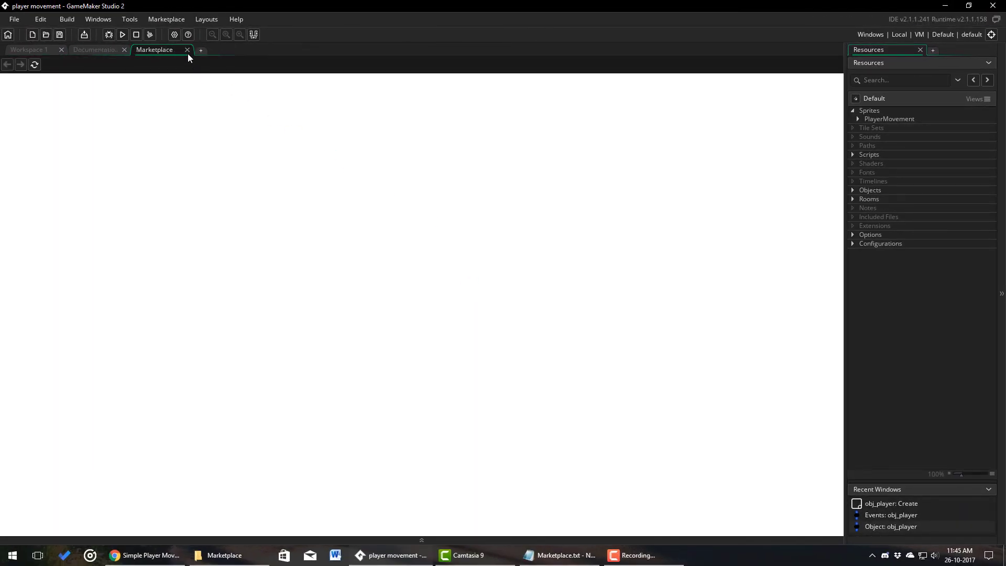
# In Versions, edit and save v1.1.0's details, then publish 1.1.0 and confirm
pyautogui.click(188, 49)
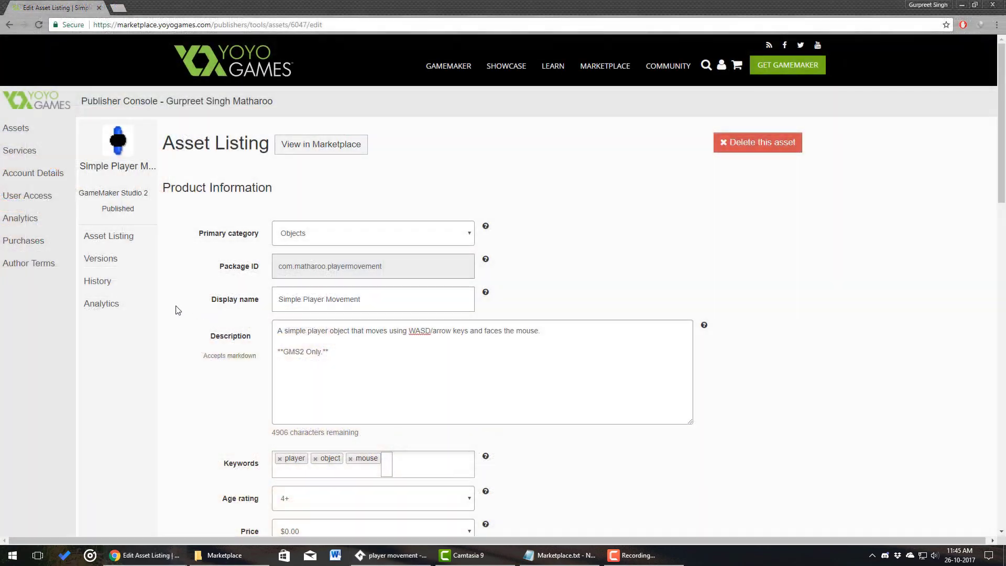
pyautogui.click(108, 262)
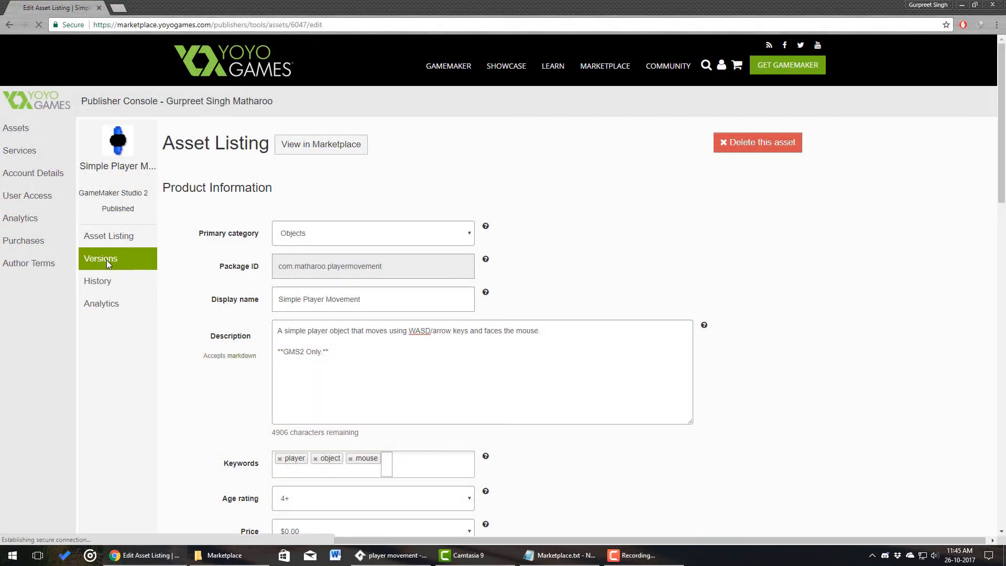
pyautogui.scroll(-2, 222, 282)
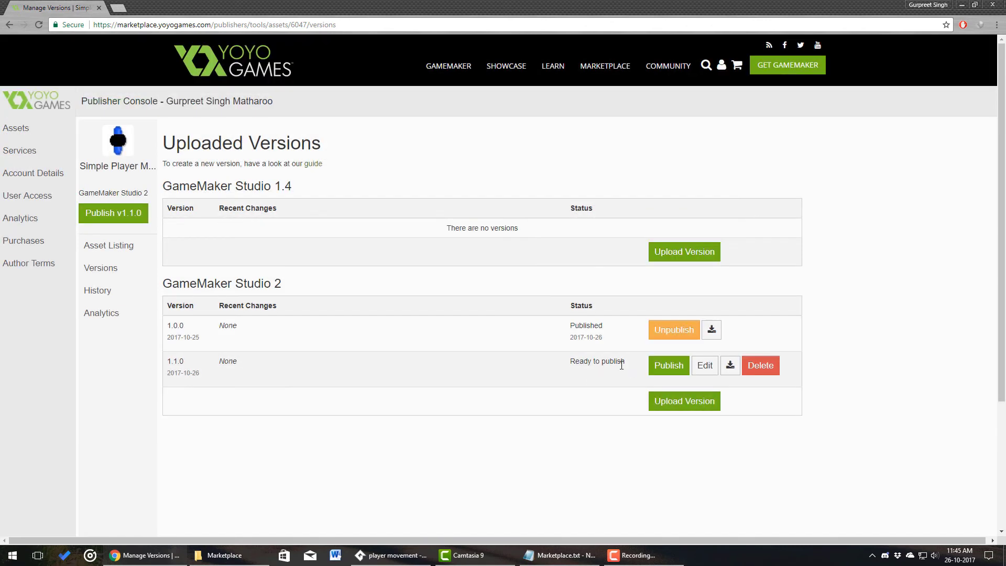
pyautogui.click(705, 366)
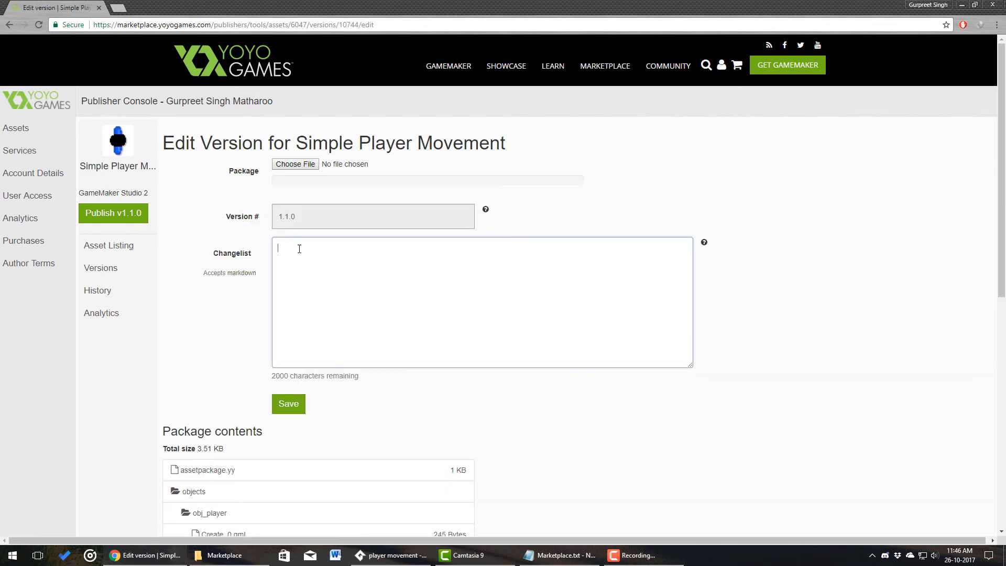
pyautogui.click(297, 405)
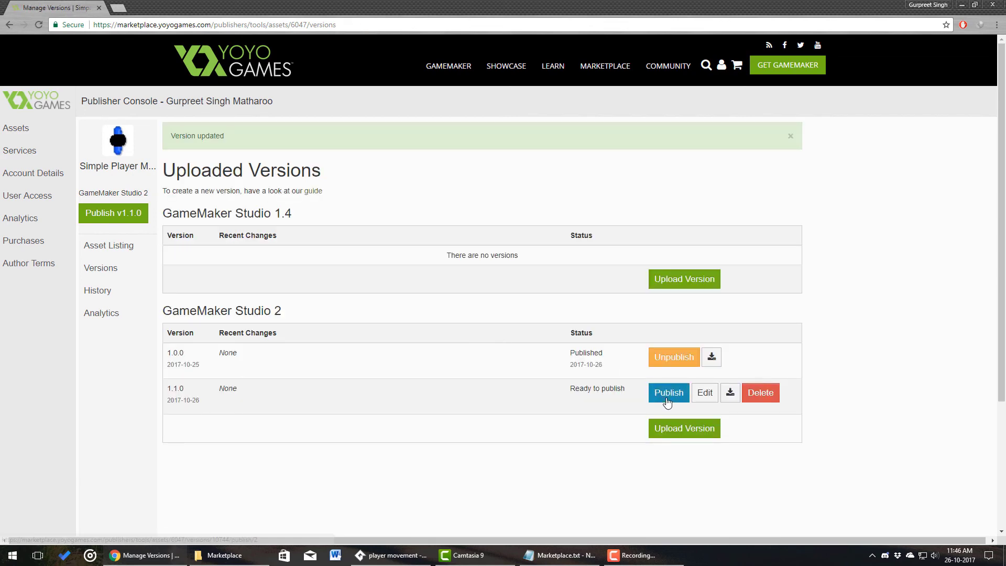
pyautogui.click(663, 401)
pyautogui.click(540, 97)
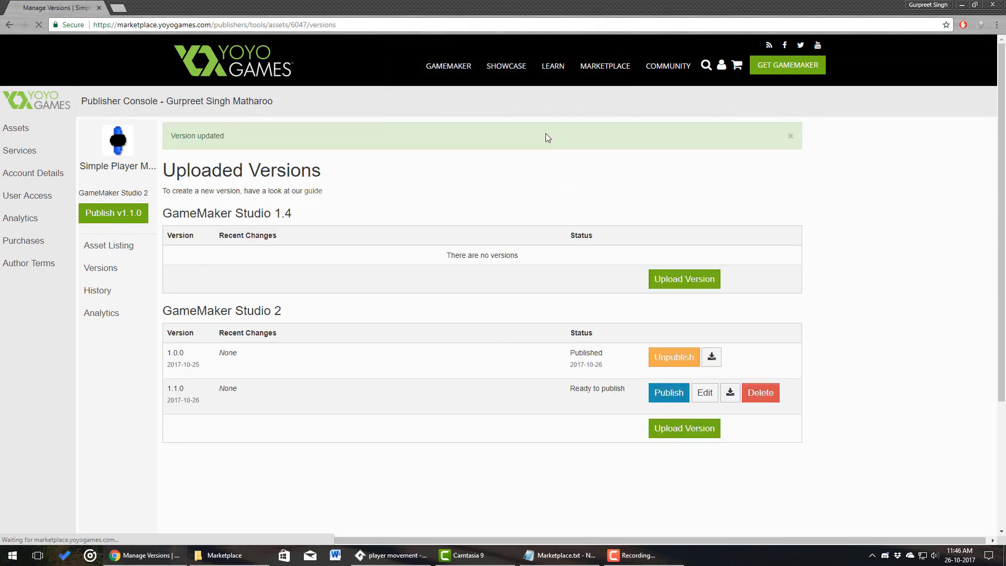